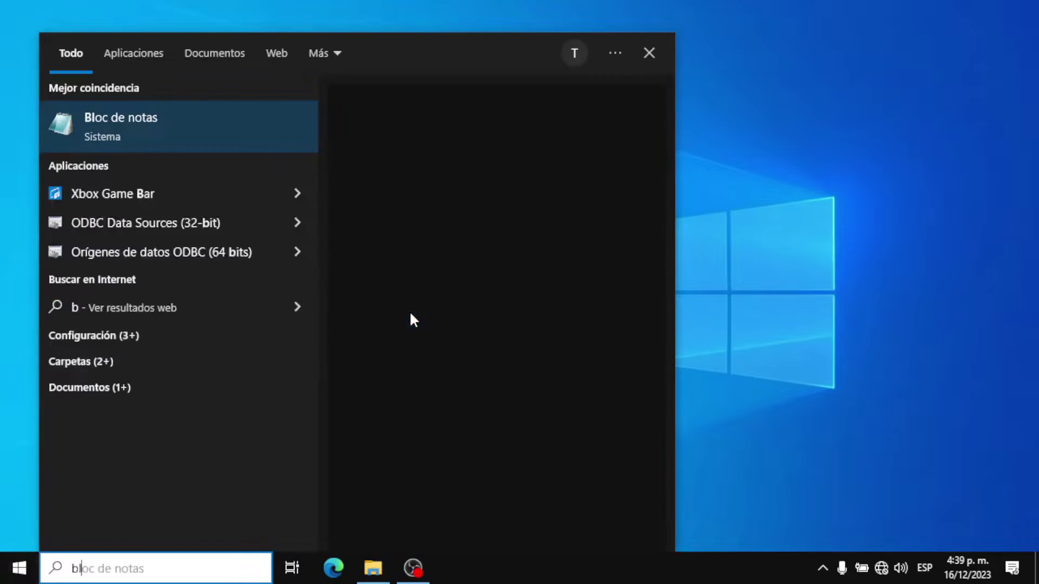
# Open a blank Bloc de notas window from the search results.
pyautogui.press('Return')
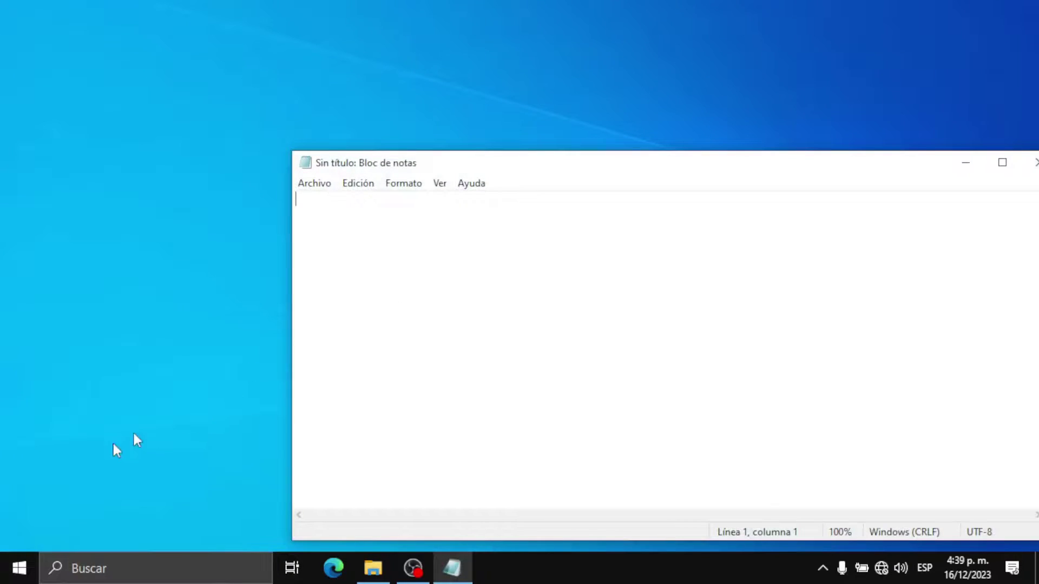
pyautogui.click(11, 567)
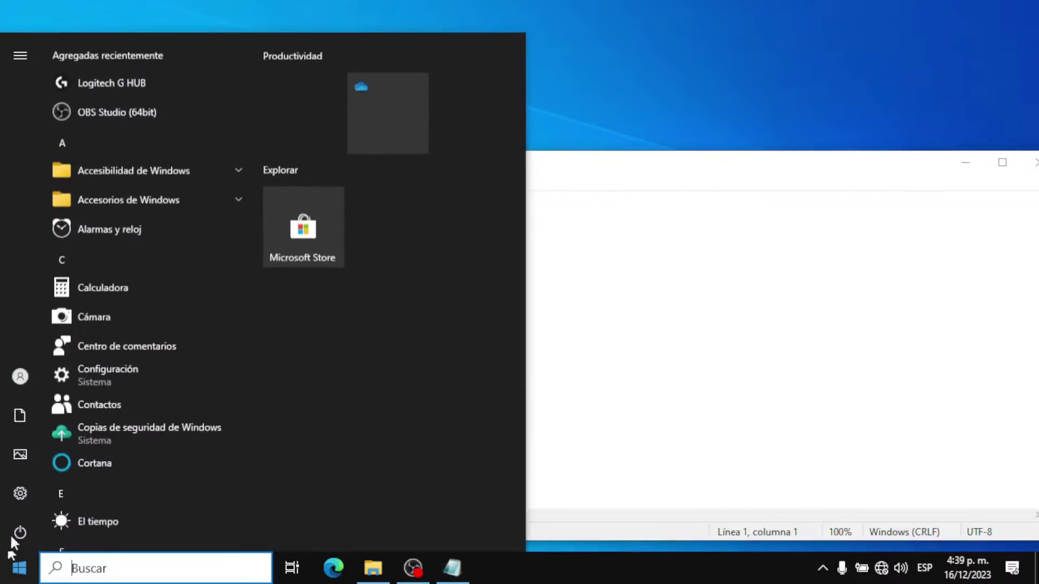
pyautogui.click(96, 569)
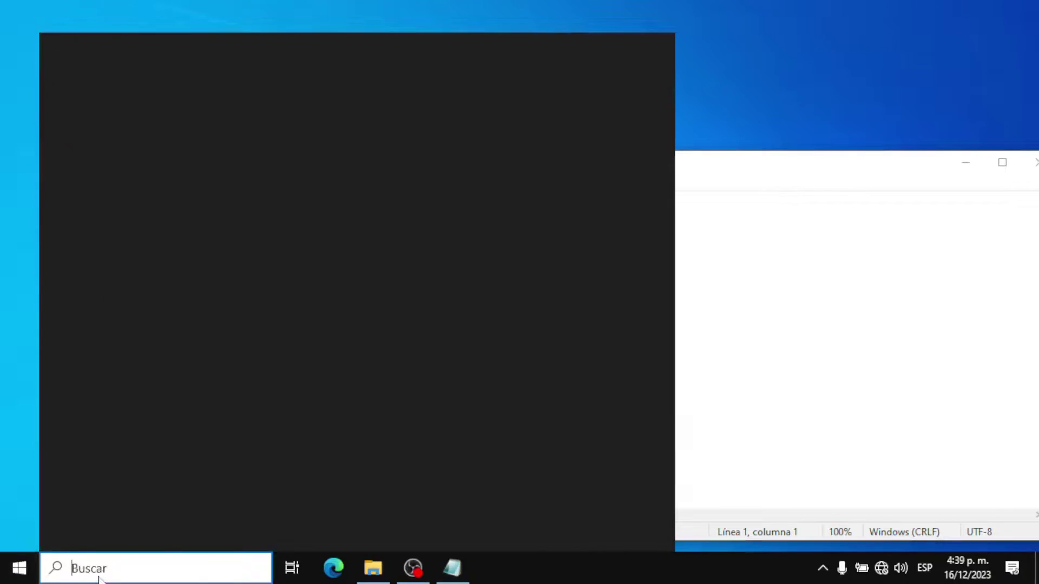
pyautogui.write('co')
pyautogui.press('BackSpace')
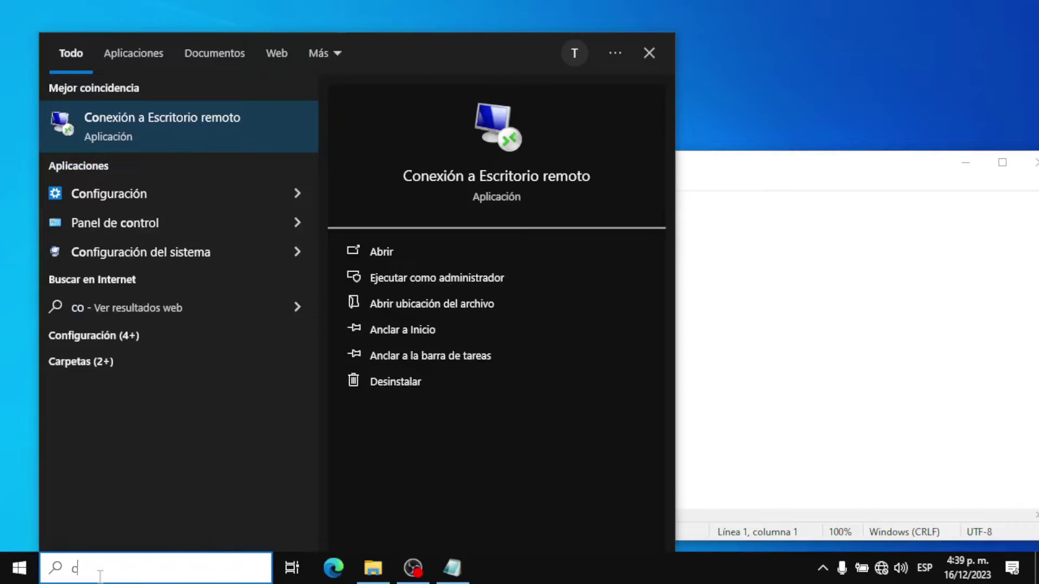
pyautogui.write('onfi')
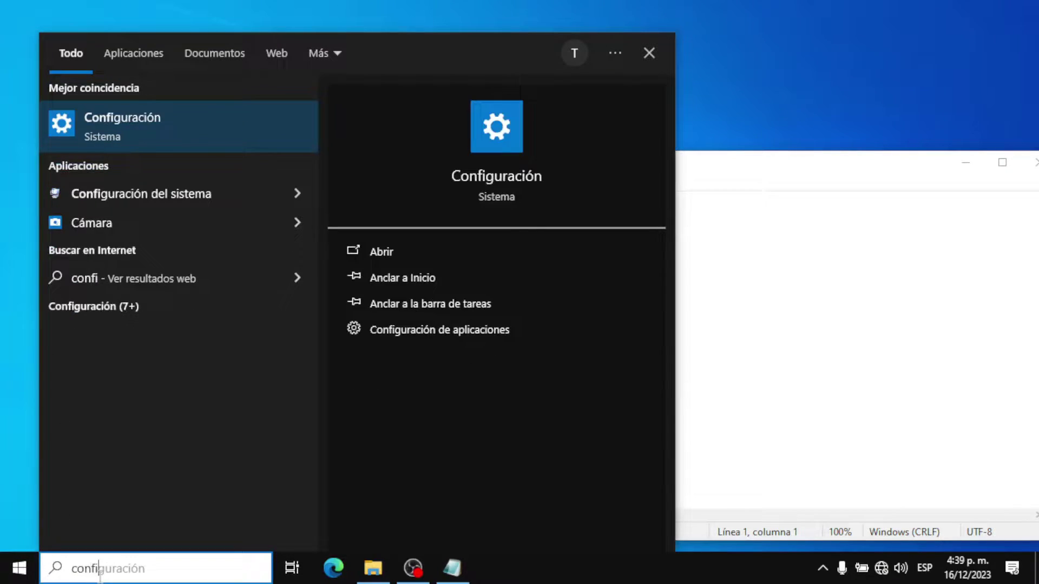
pyautogui.click(12, 490)
# Open Windows Configuración and go to the Teclado page of the Accesibilidad settings.
pyautogui.click(19, 568)
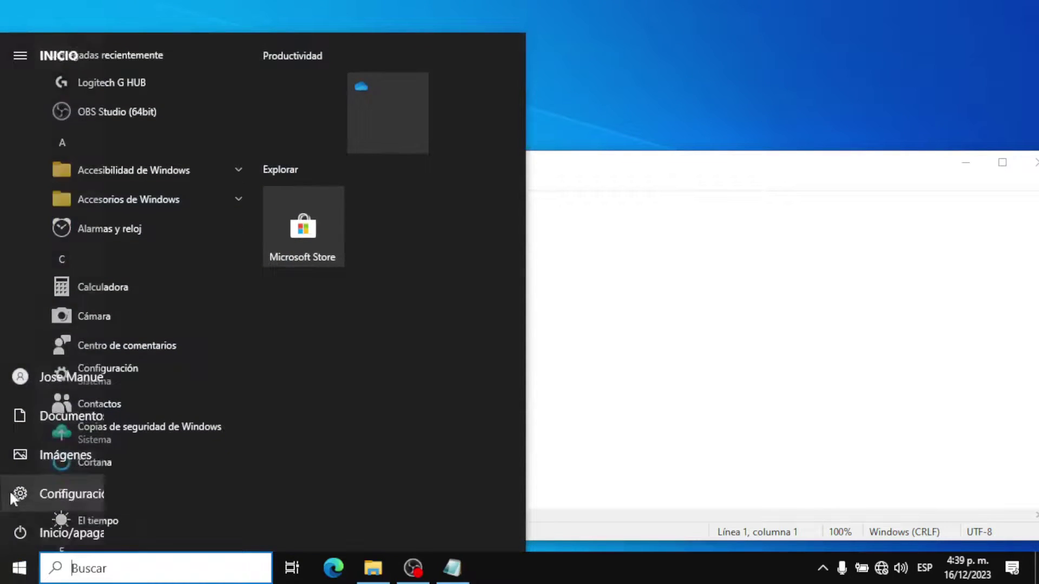
pyautogui.click(20, 494)
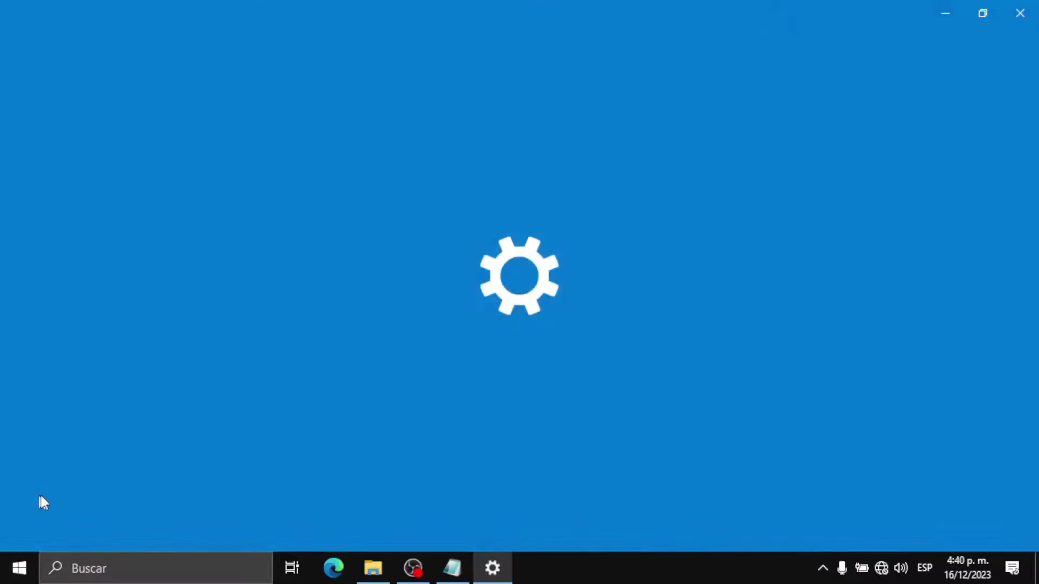
pyautogui.scroll(-2, 475, 353)
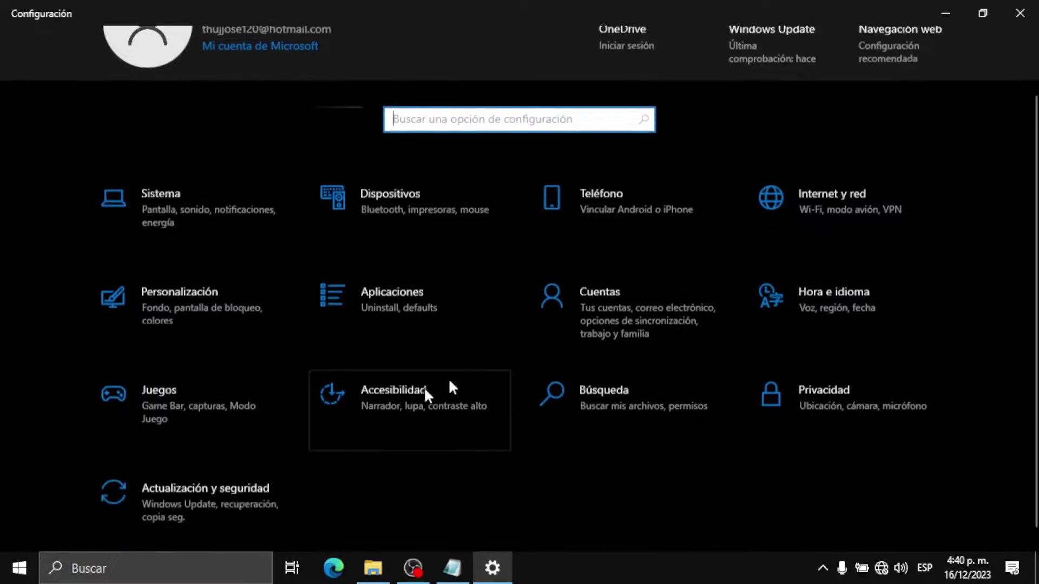
pyautogui.click(393, 397)
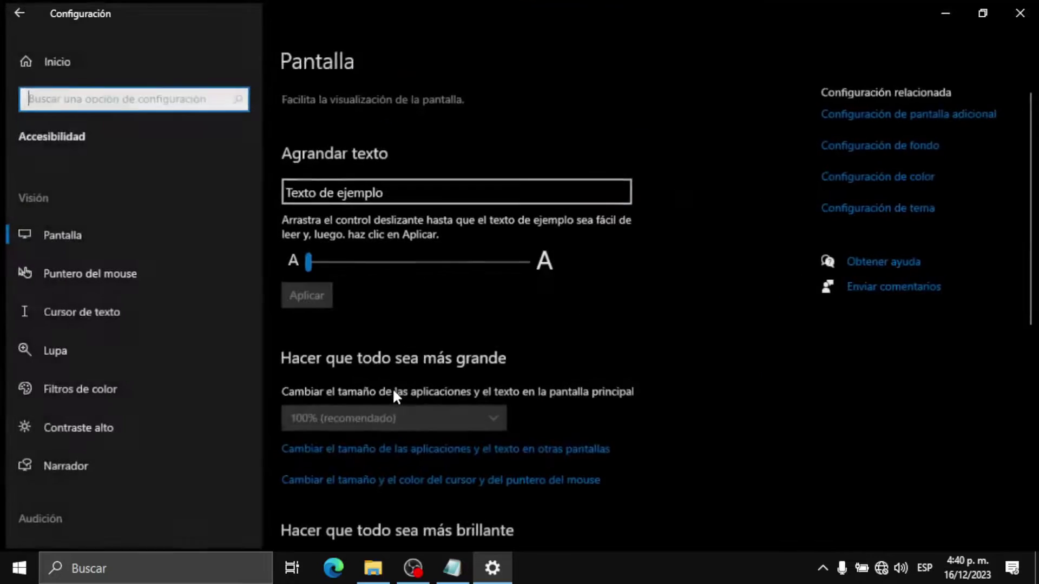
pyautogui.scroll(-5, 196, 256)
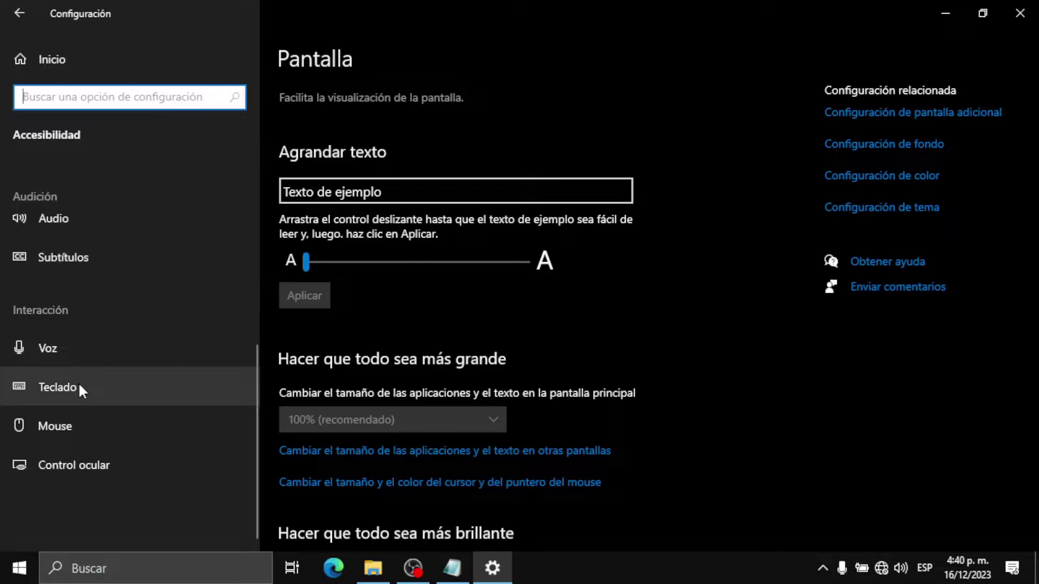
pyautogui.click(79, 385)
# Turn on filter keys (teclas de filtro) and disable both the taskbar icon and the sound on key presses.
pyautogui.scroll(-8, 545, 234)
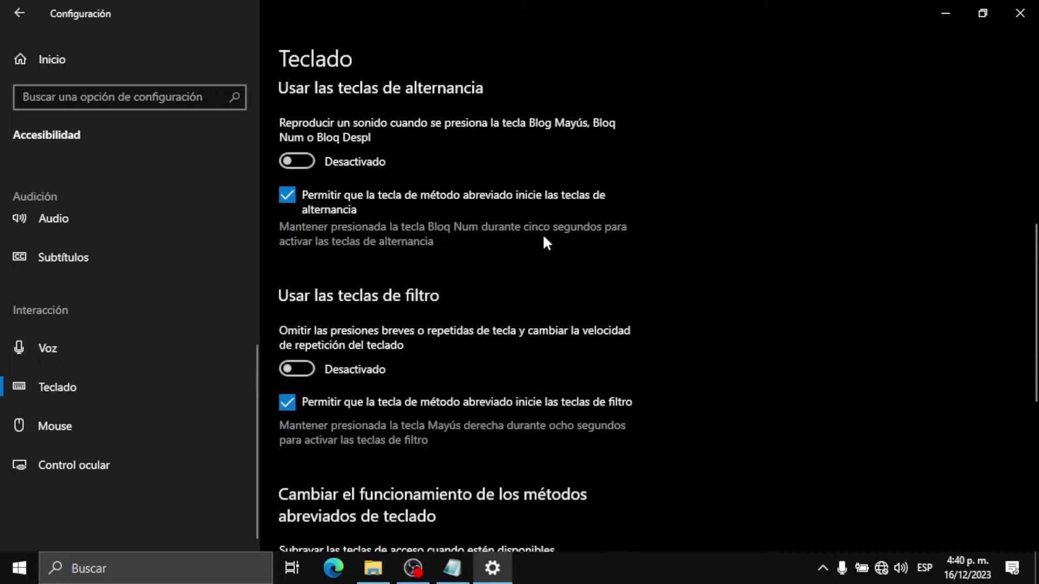
pyautogui.scroll(-2, 543, 236)
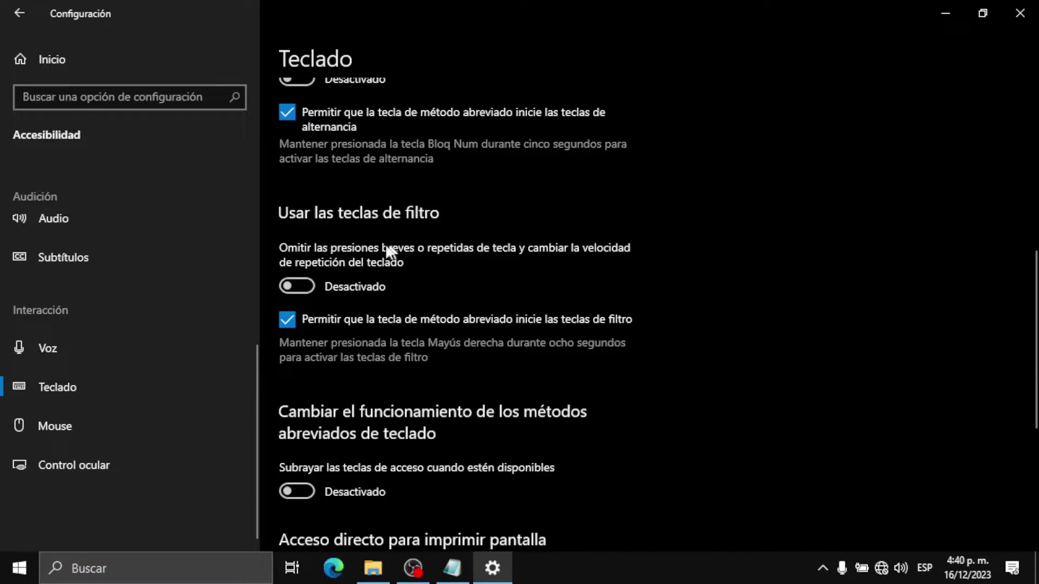
pyautogui.click(297, 286)
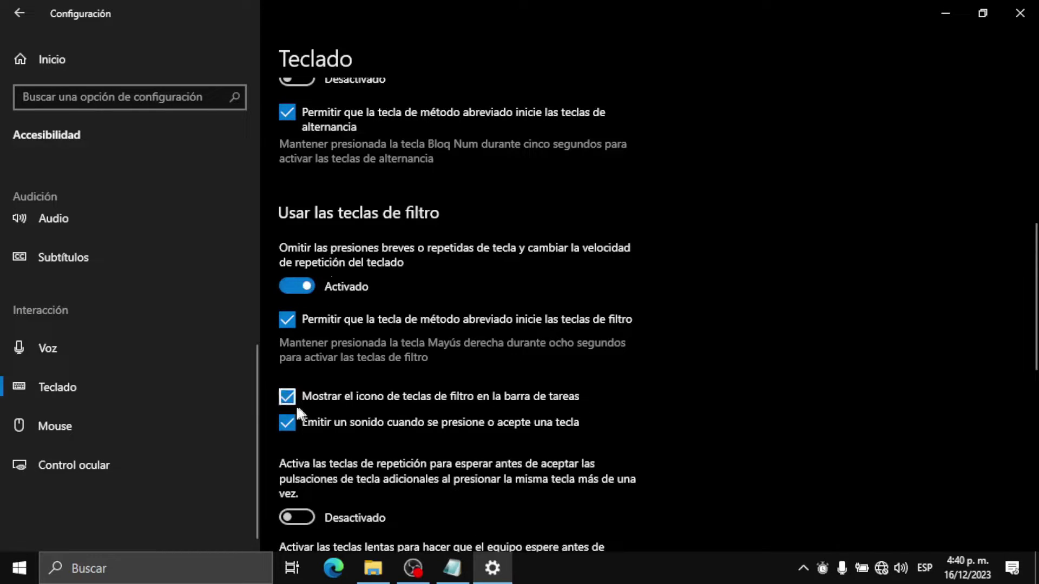
pyautogui.click(286, 398)
pyautogui.click(286, 423)
# Turn the filter keys off.
pyautogui.click(285, 287)
pyautogui.click(282, 287)
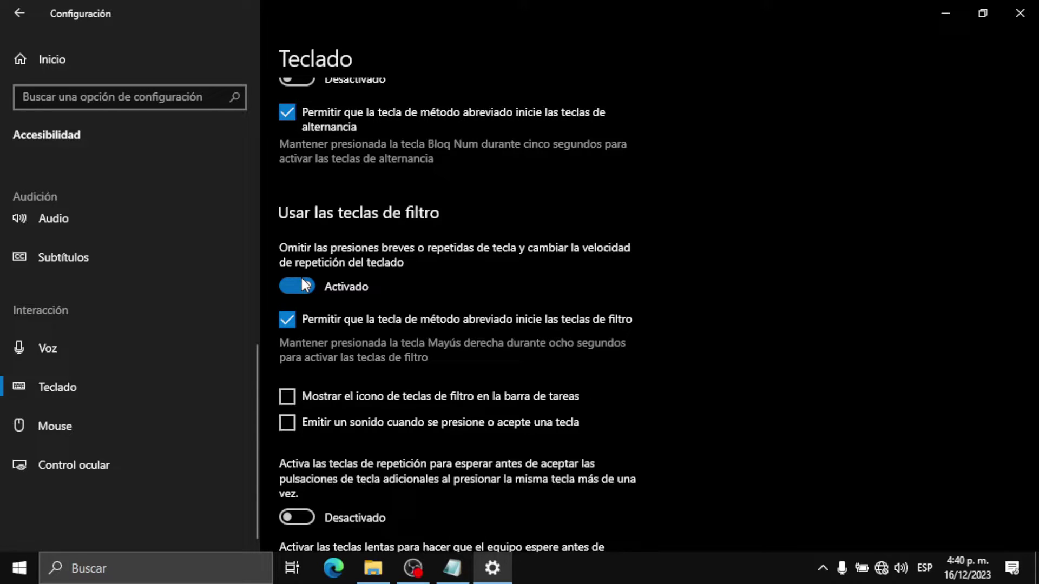
pyautogui.click(304, 288)
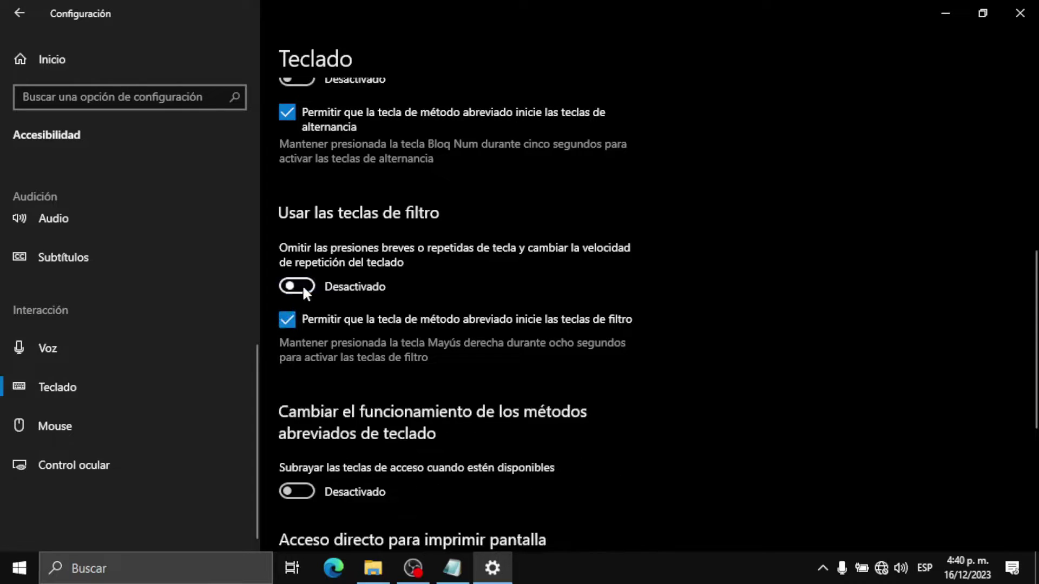
# Switch to Bloc de notas, fill the first line with a long run of repeated j characters, and delete it.
pyautogui.click(454, 569)
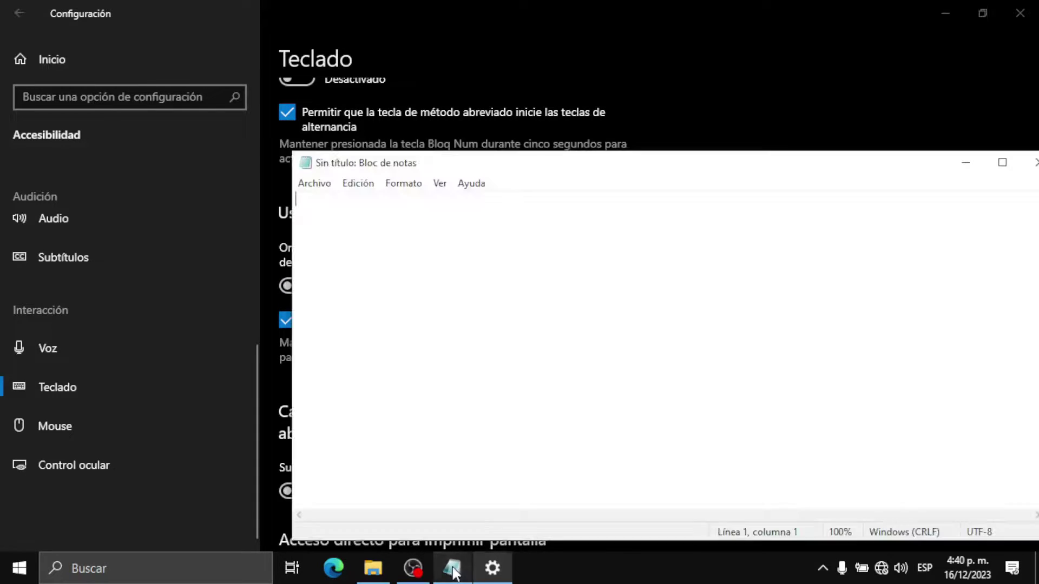
pyautogui.write('j')
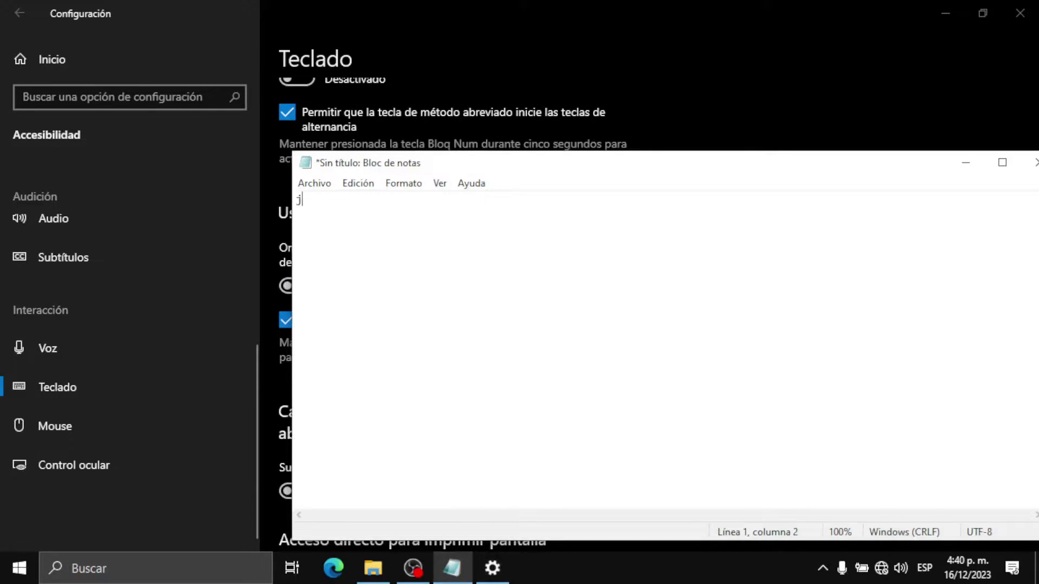
pyautogui.write('jjjjjjjjjjjjjjjjjjjjjjjjjjjjjjjjjjjjjjjjjjjjjjjjj')
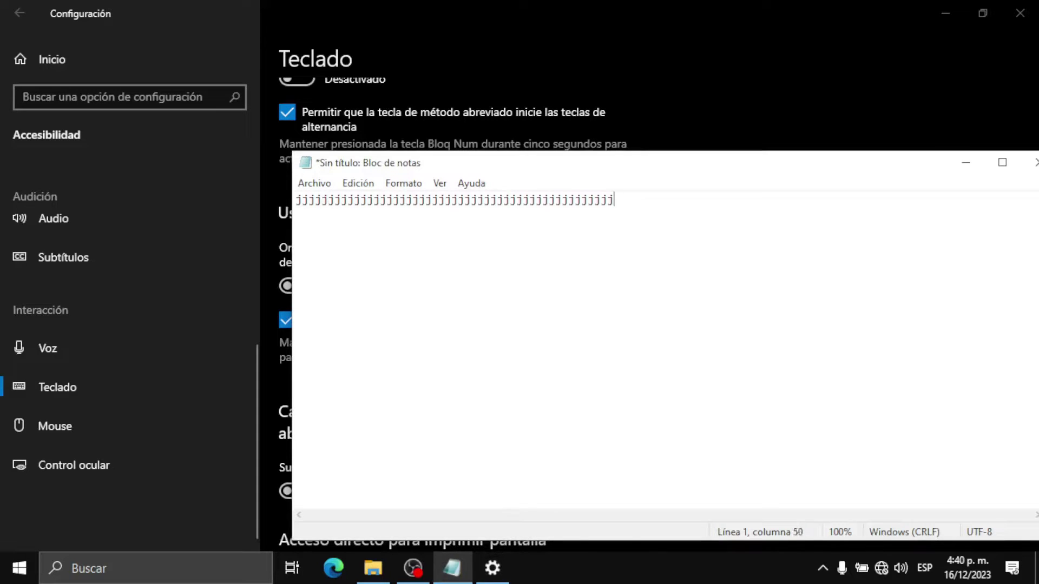
pyautogui.write('jjjjjjjjjjjjjjjjjjjjjjjjjjjjjjjjj')
pyautogui.moveTo(905, 225); pyautogui.dragTo(227, 249)
pyautogui.press('BackSpace')
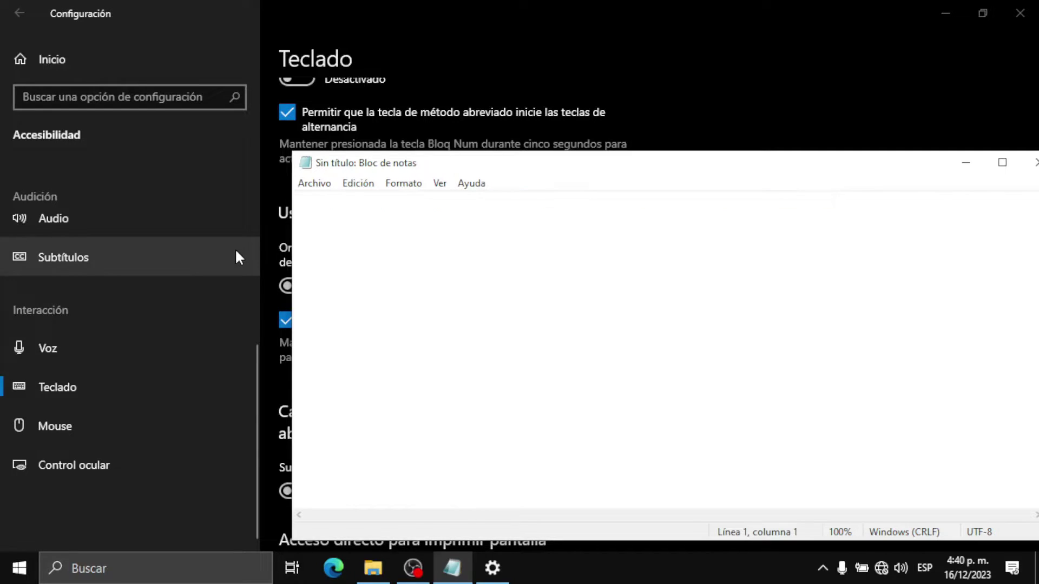
# Turn filter keys back on in Configuración and enter jjjjjjj followed by two line breaks in Bloc de notas.
pyautogui.click(663, 105)
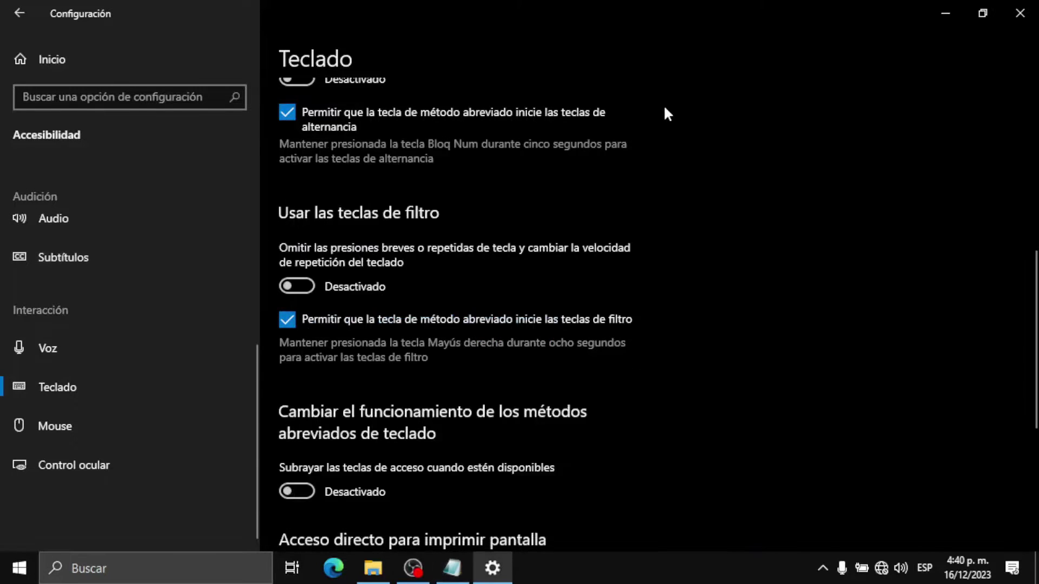
pyautogui.click(296, 286)
pyautogui.click(453, 567)
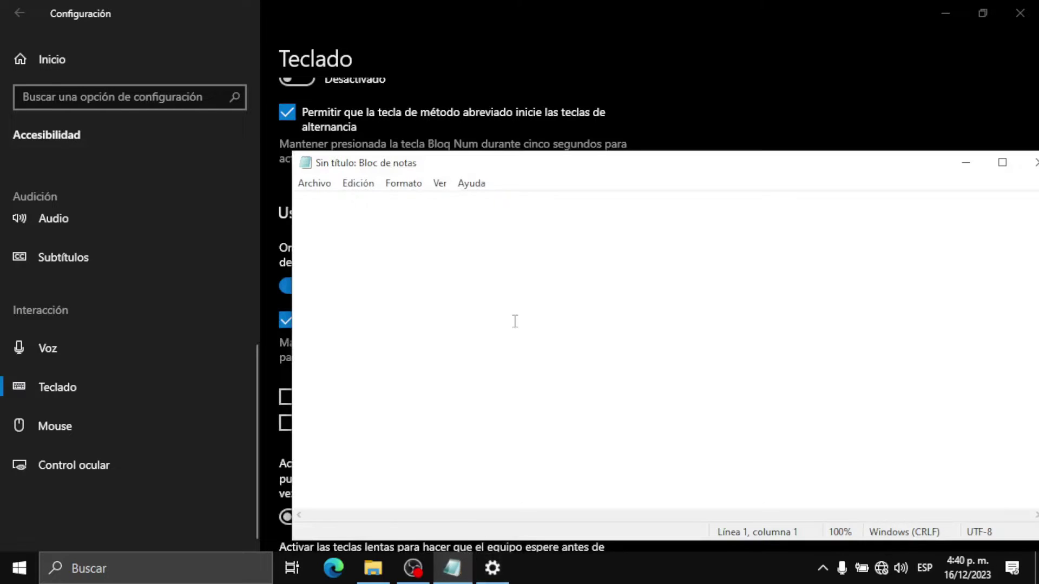
pyautogui.write('j')
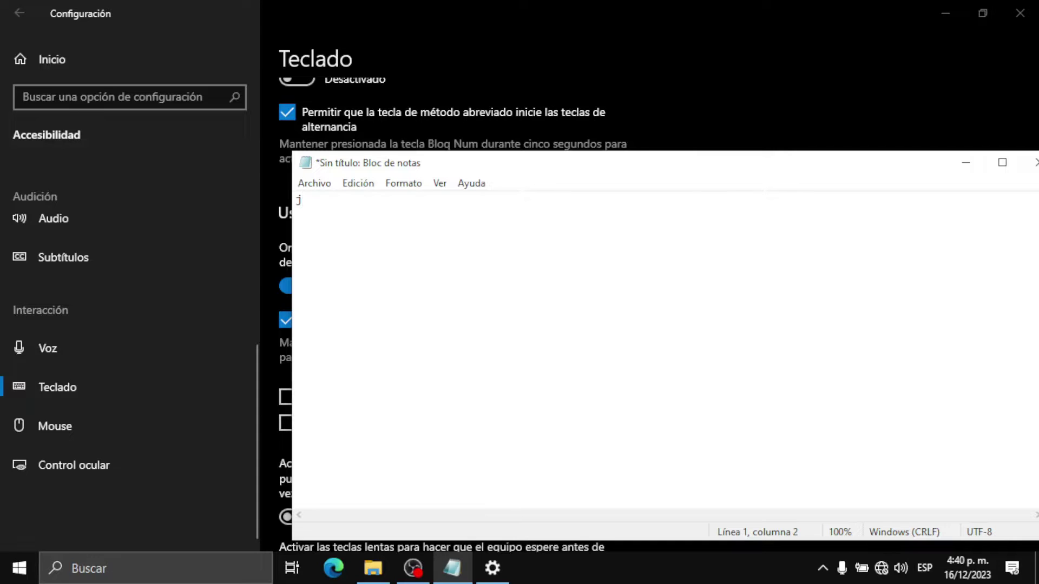
pyautogui.write('jjjjjj')
pyautogui.press('Return')
pyautogui.press('Return')
# Enter a short sample phrase on the third line of the note and delete it.
pyautogui.write('Jose Hola por')
pyautogui.press('BackSpace')
pyautogui.press('BackSpace')
pyautogui.write('or ejmplo')
pyautogui.moveTo(639, 306); pyautogui.dragTo(113, 263)
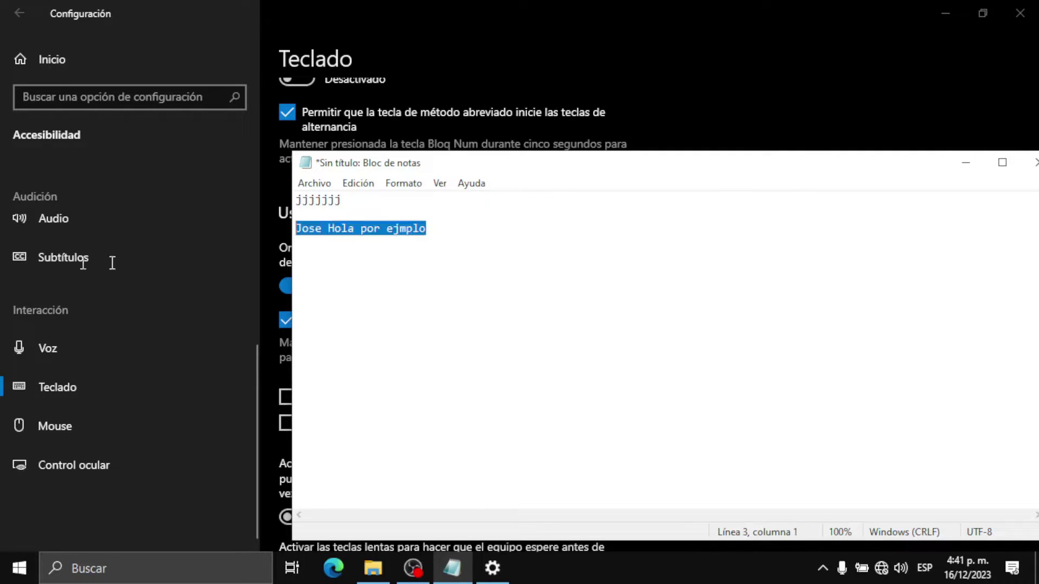
pyautogui.press('BackSpace')
# Return to the Teclado settings and switch the slow keys (teclas lentas) option on and back off.
pyautogui.click(724, 99)
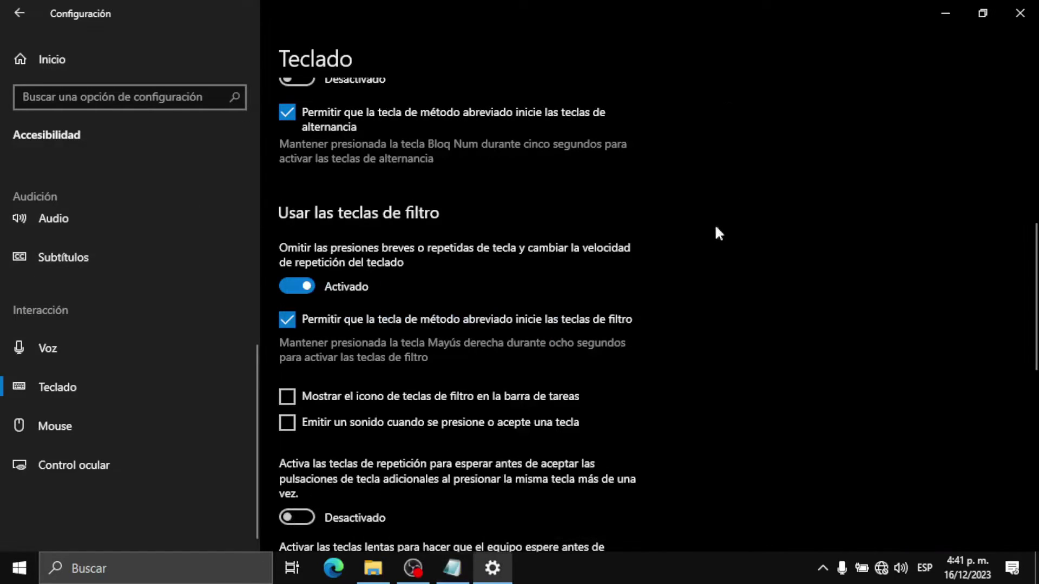
pyautogui.scroll(-3, 612, 303)
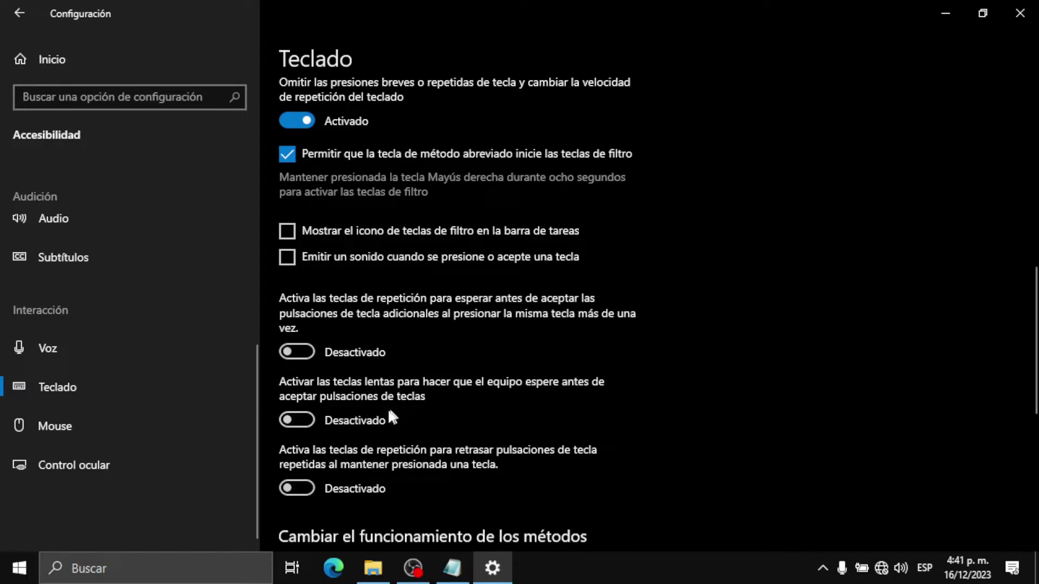
pyautogui.click(301, 426)
pyautogui.click(308, 421)
# Switch the main filter keys setting off and back on.
pyautogui.scroll(2, 362, 186)
pyautogui.click(295, 204)
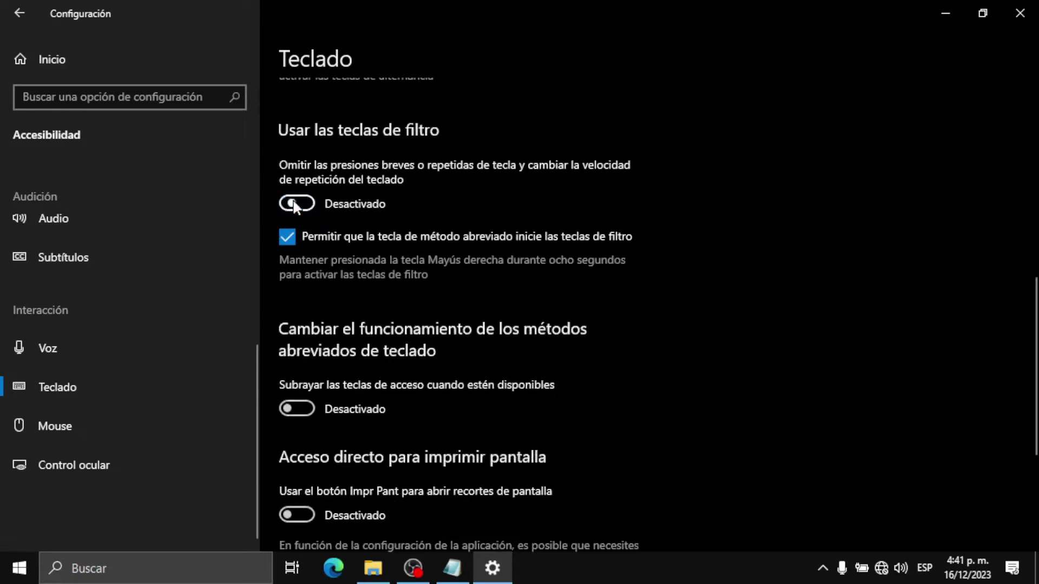
pyautogui.click(295, 204)
# Enable the slow keys option again to show its waiting-time setting, and disable it.
pyautogui.scroll(1, 369, 242)
pyautogui.scroll(-4, 363, 379)
pyautogui.scroll(2, 363, 377)
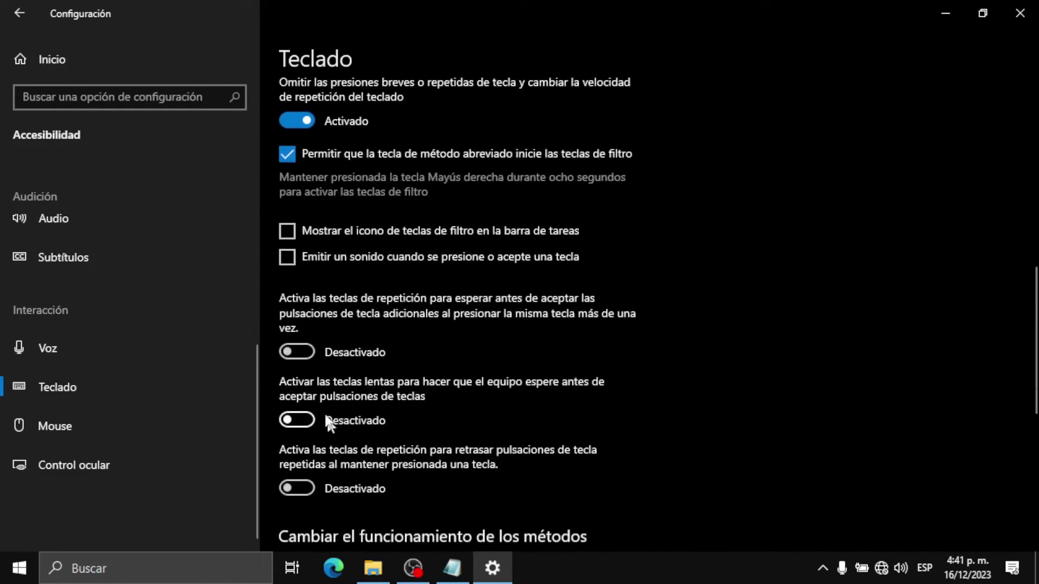
pyautogui.click(299, 420)
pyautogui.scroll(-2, 375, 417)
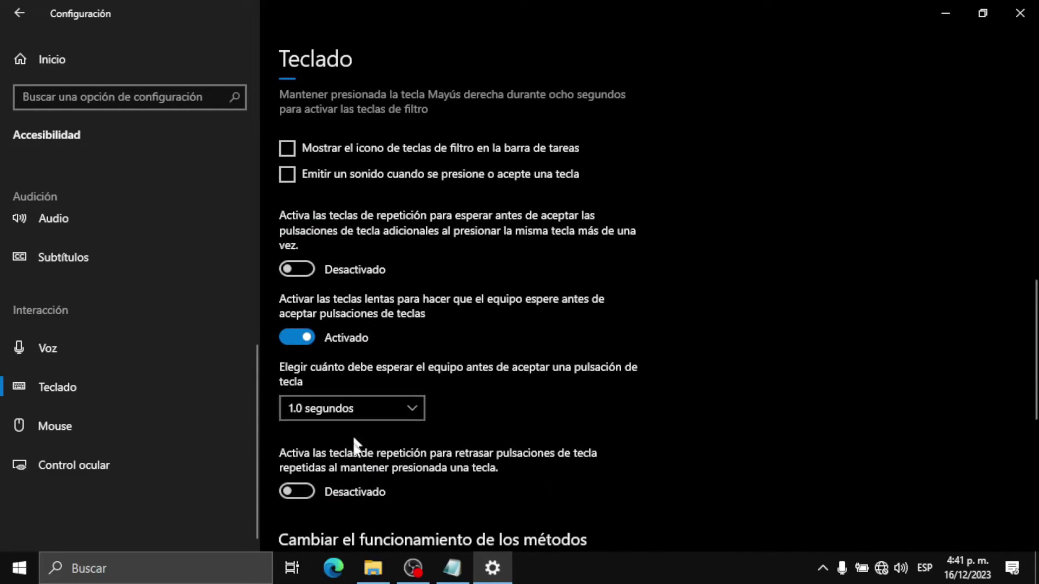
pyautogui.click(292, 338)
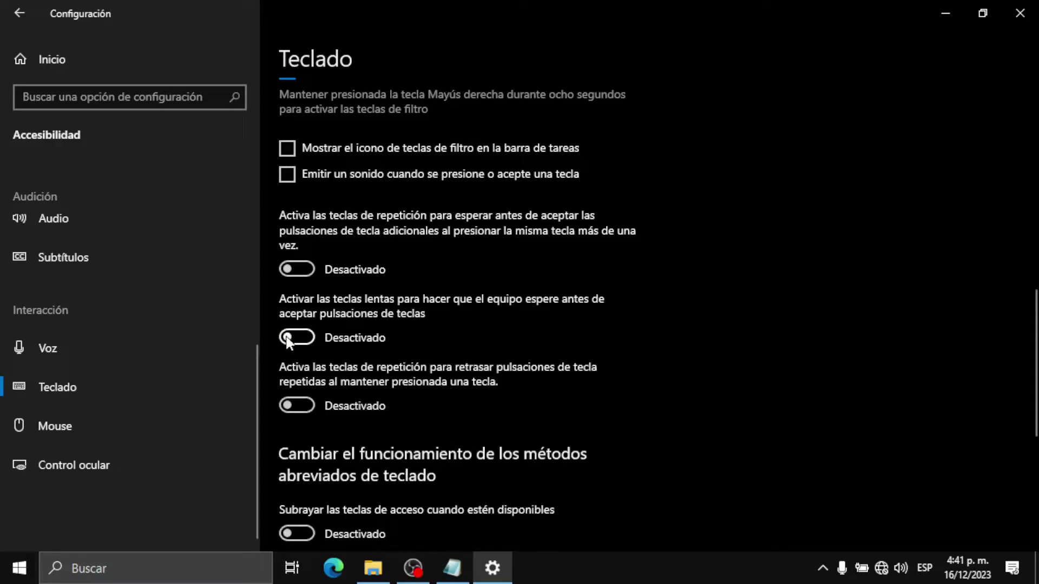
# Enable the option that delays repeated keystrokes while a key is held, view its waiting times, and disable it.
pyautogui.click(296, 407)
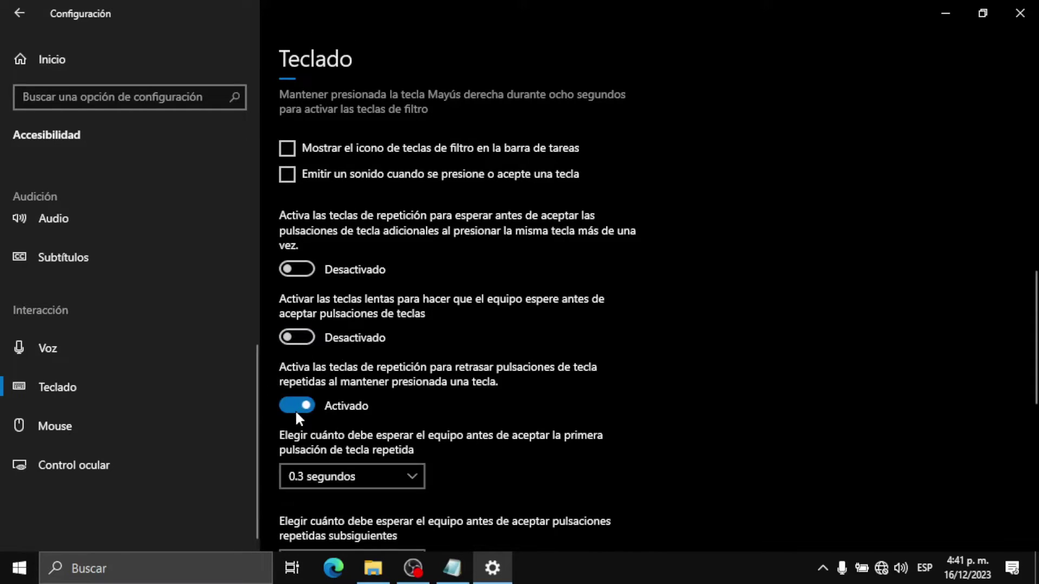
pyautogui.scroll(-1, 340, 409)
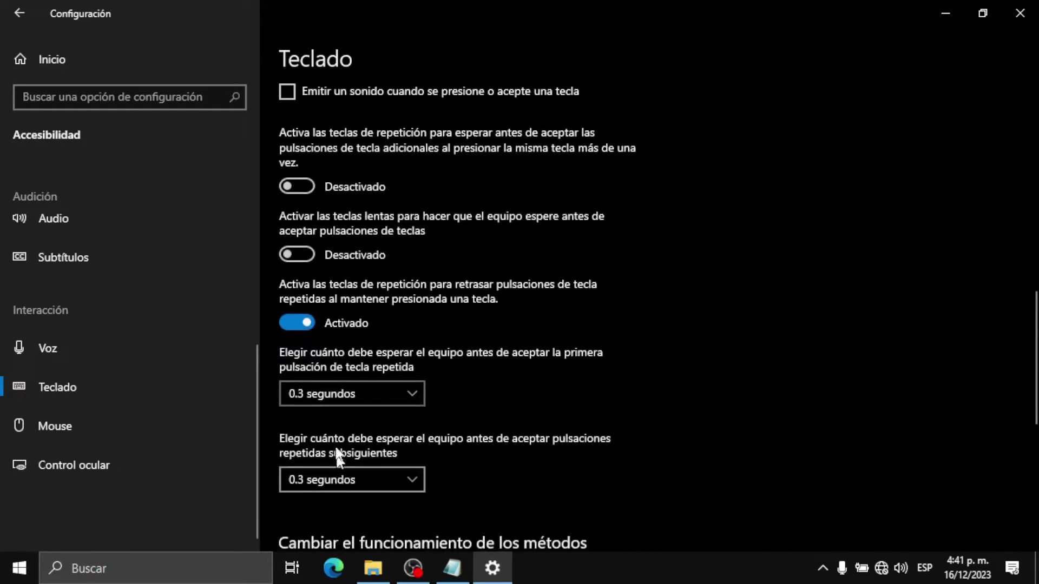
pyautogui.click(292, 323)
# Switch the option that waits before accepting additional presses of the same key on and back off.
pyautogui.scroll(3, 346, 332)
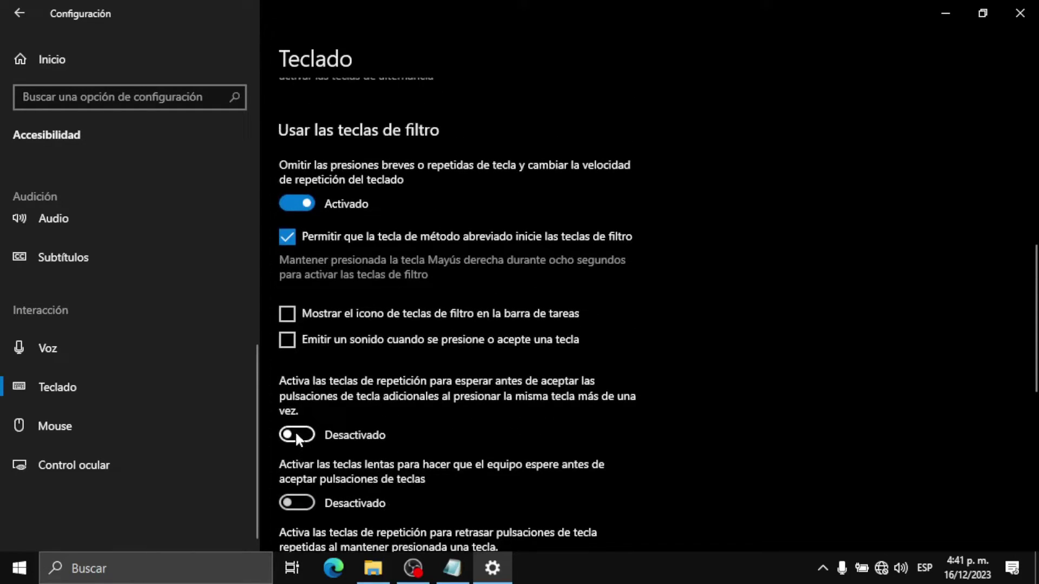
pyautogui.click(295, 433)
pyautogui.click(311, 432)
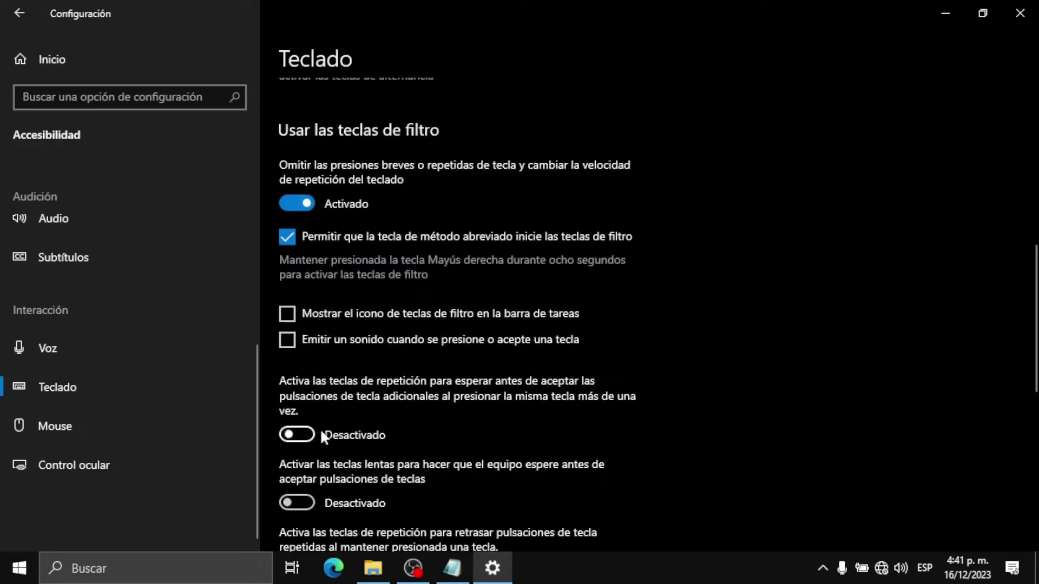
# Switch to Bloc de notas and enter jjjjjjjjjjjjj on the third line to test key repetition.
pyautogui.click(452, 568)
pyautogui.write('j')
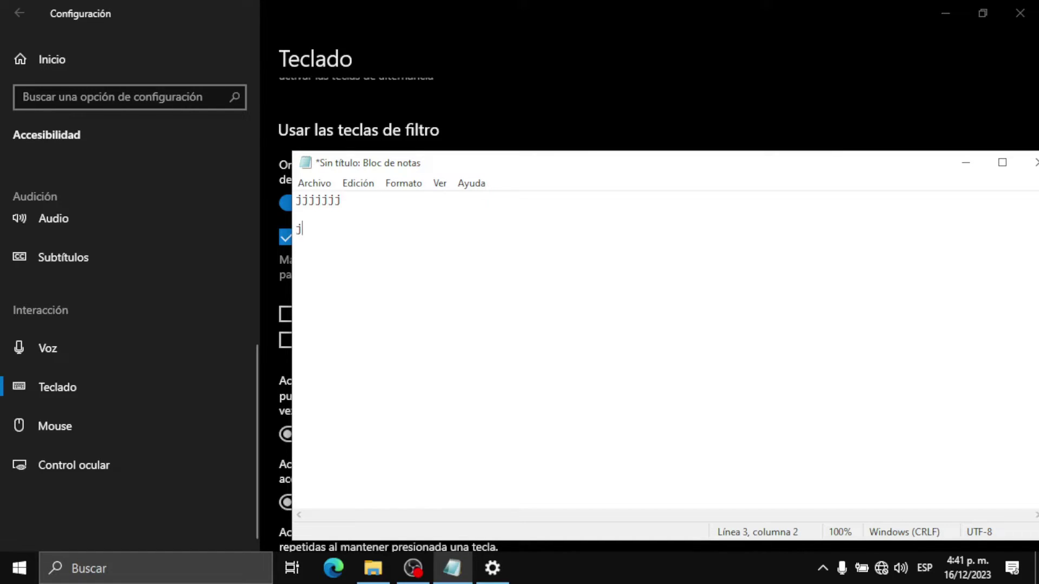
pyautogui.write('jjjjjjjjjjjj')
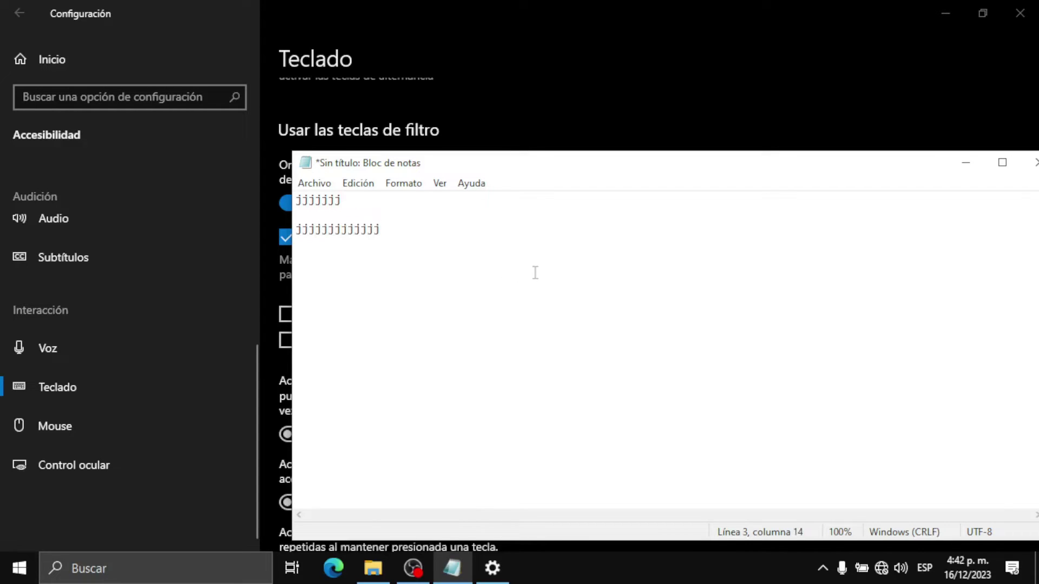
# Return to Configuración and enable the option that waits before accepting additional presses of the same key.
pyautogui.click(620, 97)
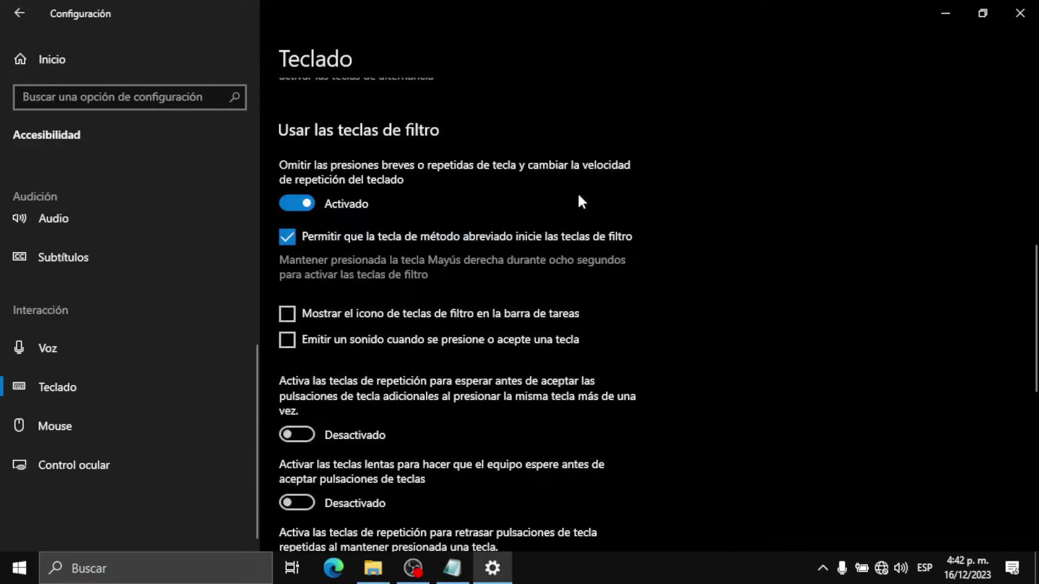
pyautogui.click(299, 434)
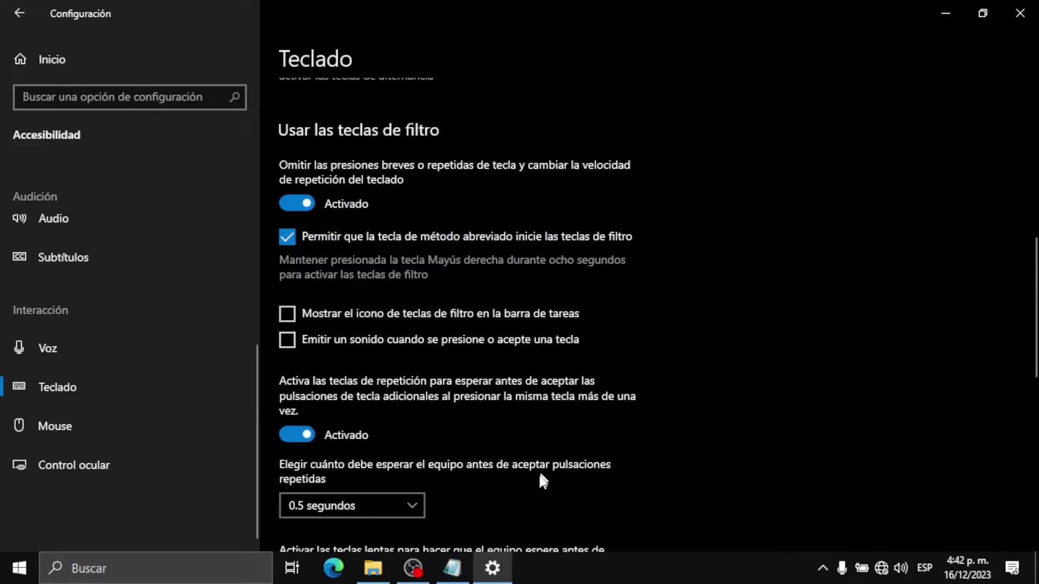
# Enter jj on the fifth line in Bloc de notas to test repeated presses, checking the waiting time in Configuración along the way.
pyautogui.click(452, 568)
pyautogui.press('Return')
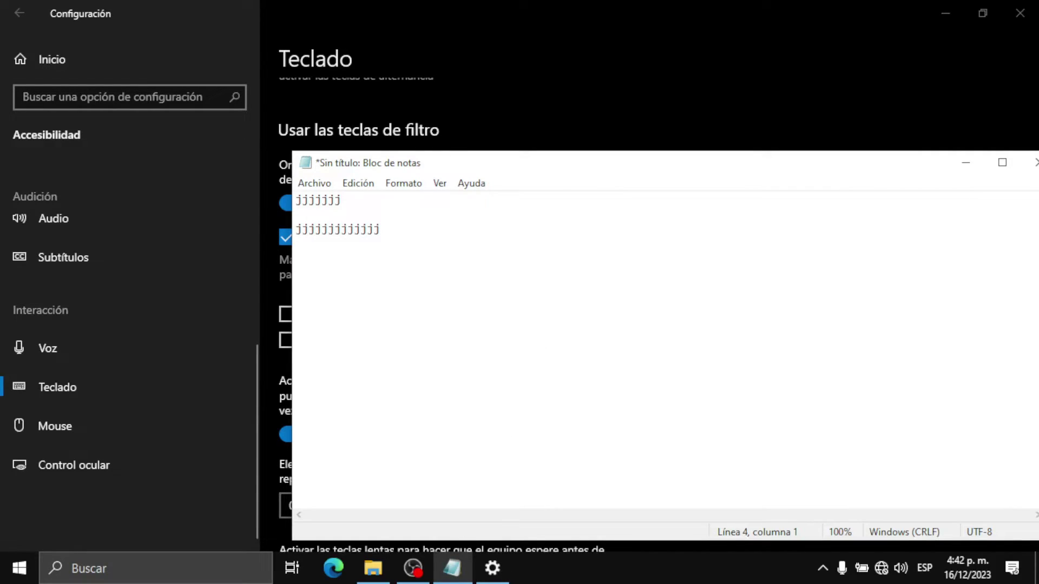
pyautogui.write('j')
pyautogui.click(668, 132)
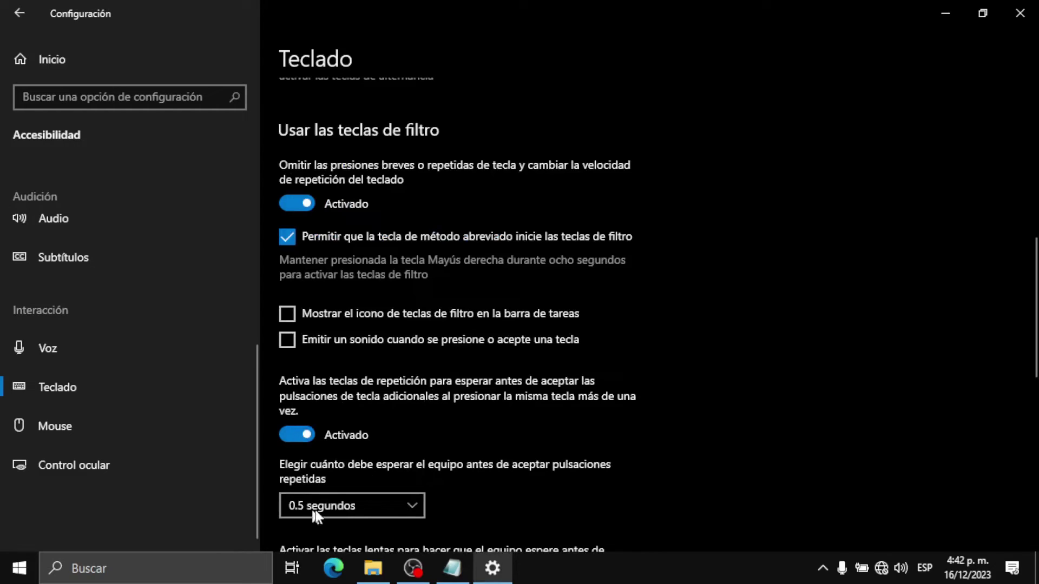
pyautogui.click(452, 568)
pyautogui.write('jj')
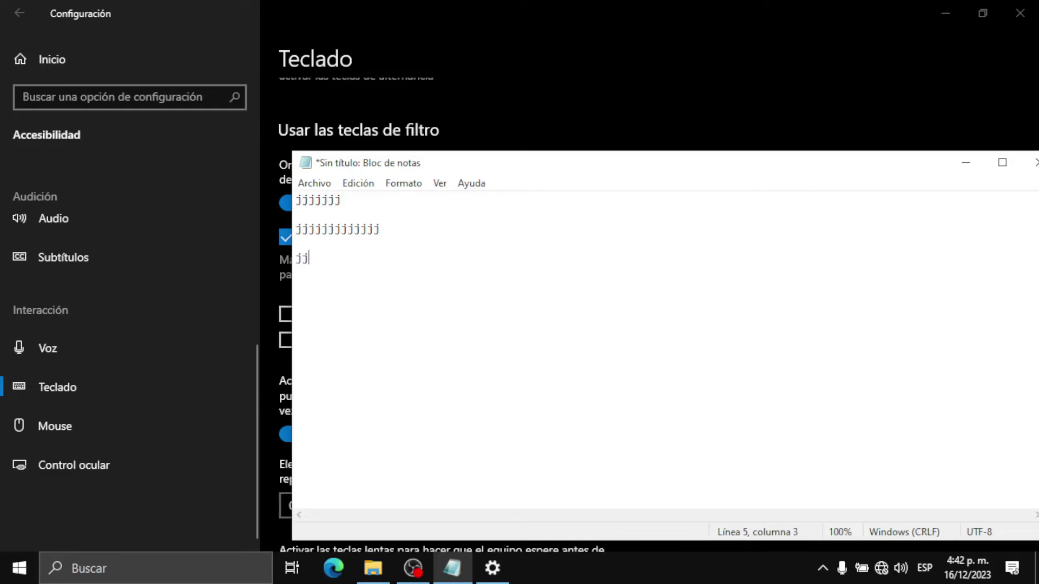
# Add three more test lines below: a person's name, Prueba, and jjj.
pyautogui.press('Return')
pyautogui.write('jose Mnauel')
pyautogui.press('Return')
pyautogui.write('Prueba')
pyautogui.press('Return')
pyautogui.write('jj')
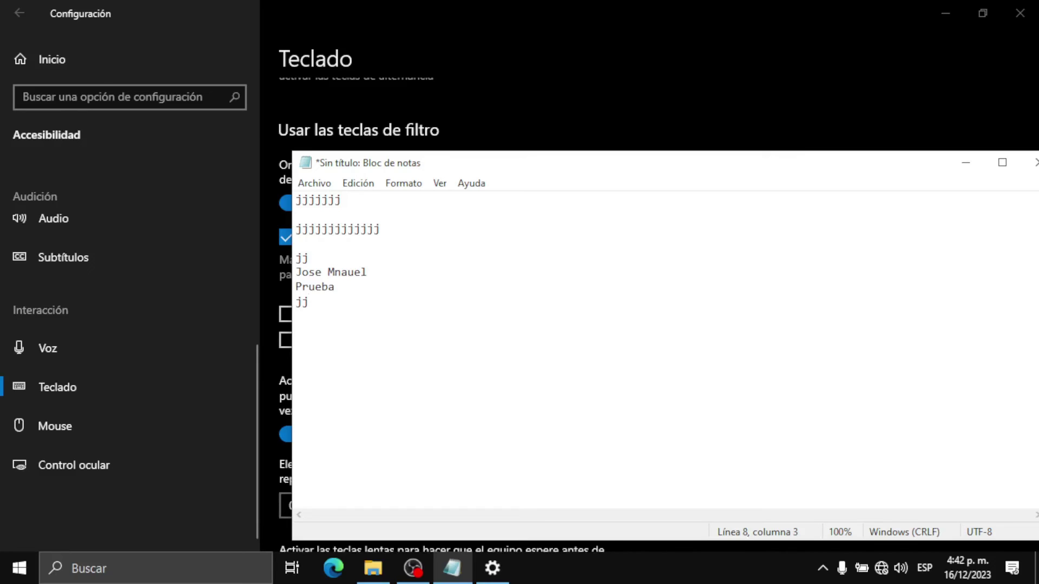
pyautogui.write('j')
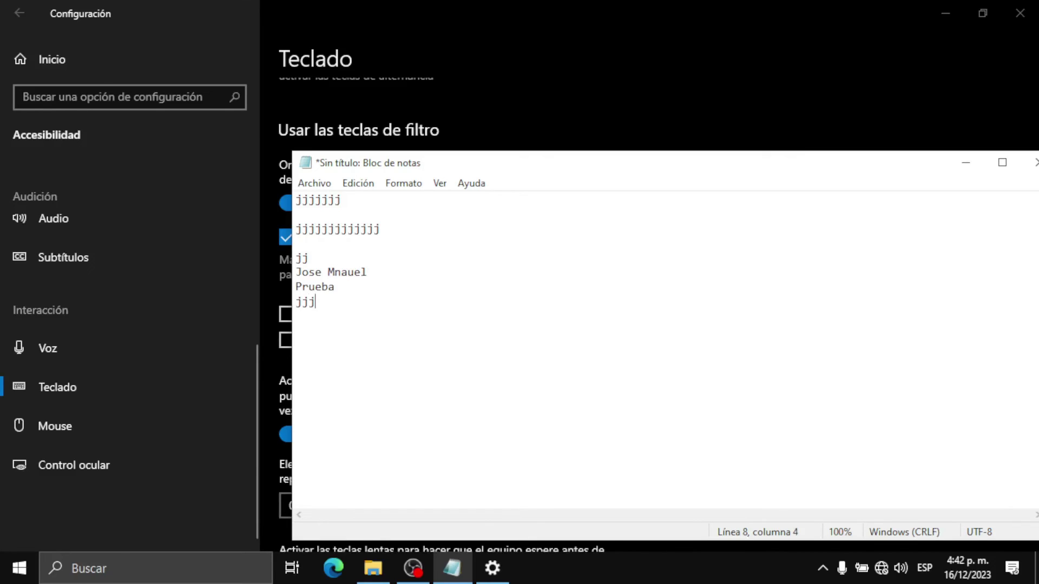